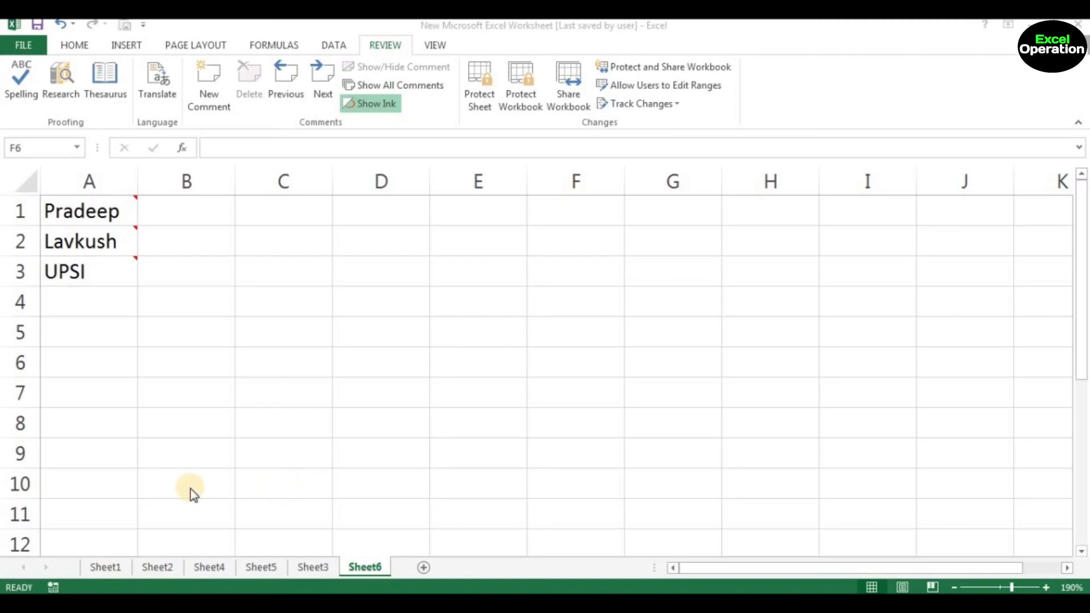
{"action": "left_click", "coordinate": [199, 310]}
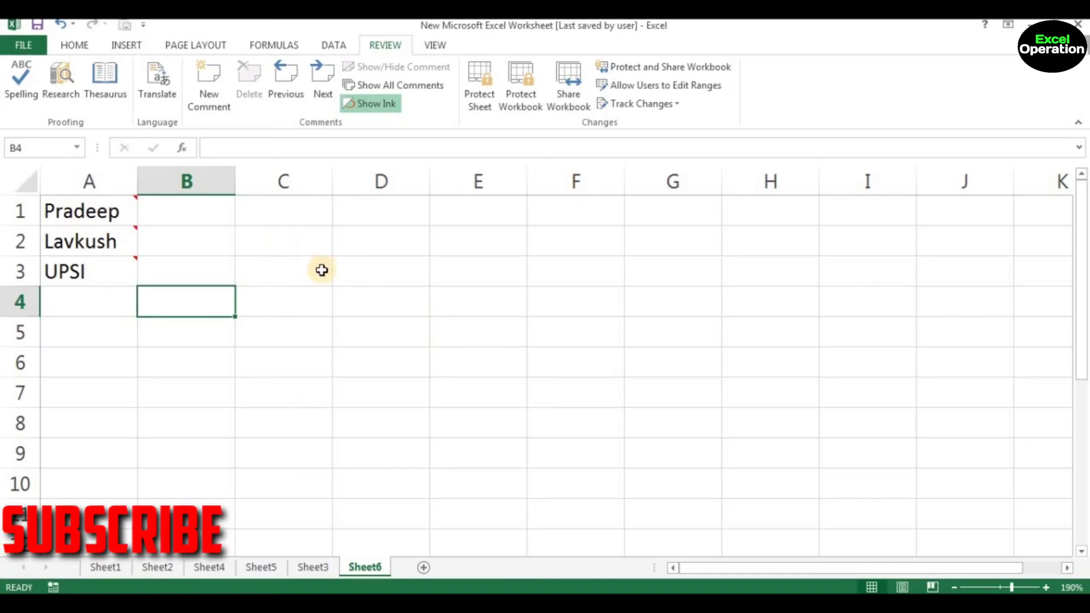
{"action": "left_click", "coordinate": [532, 293]}
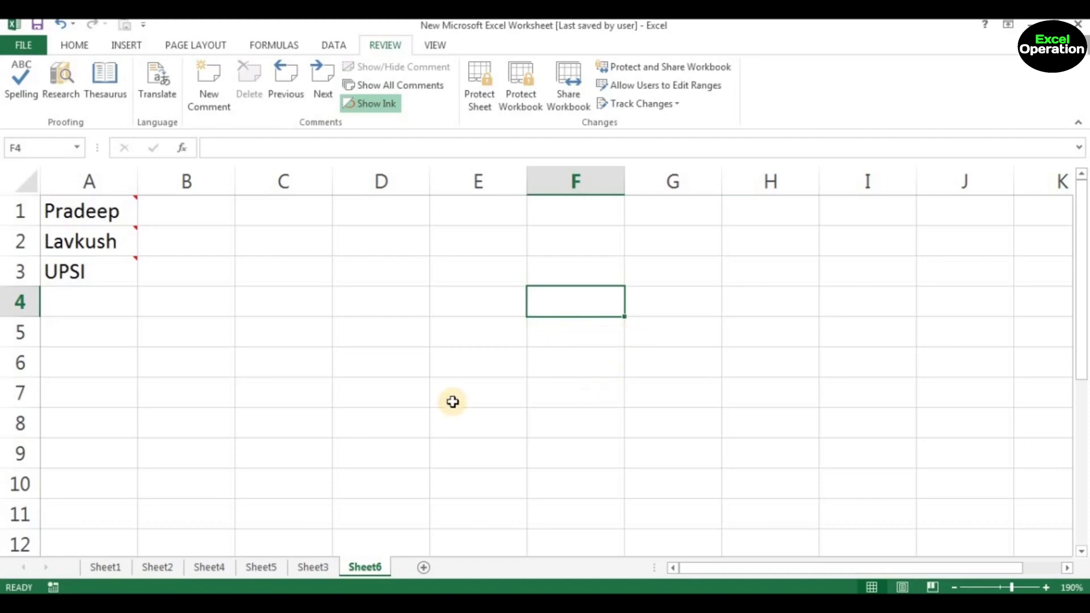
{"action": "left_click", "coordinate": [444, 432]}
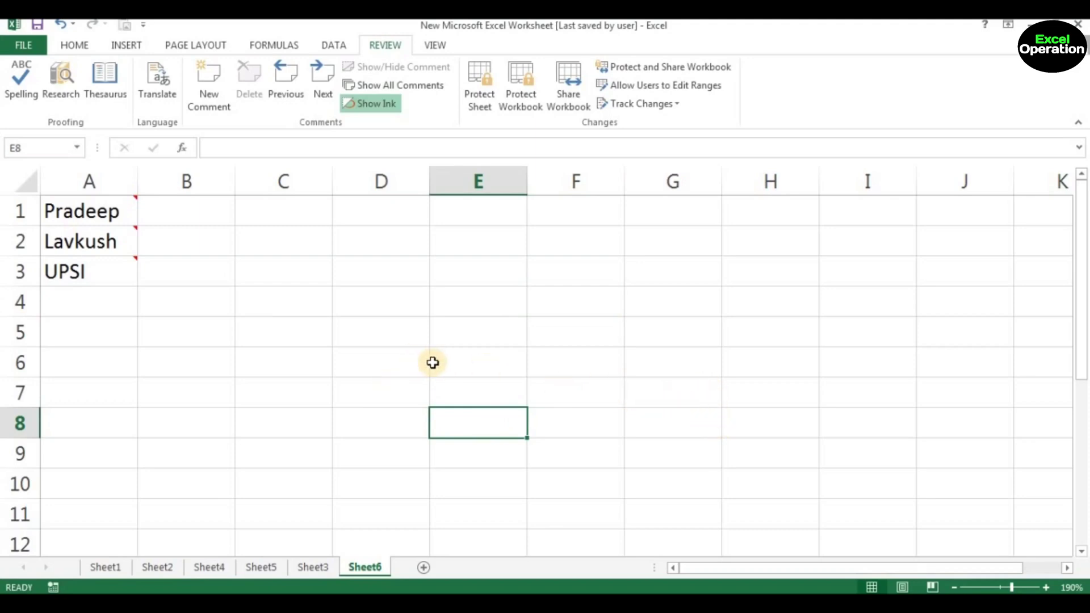
{"action": "left_click", "coordinate": [608, 302]}
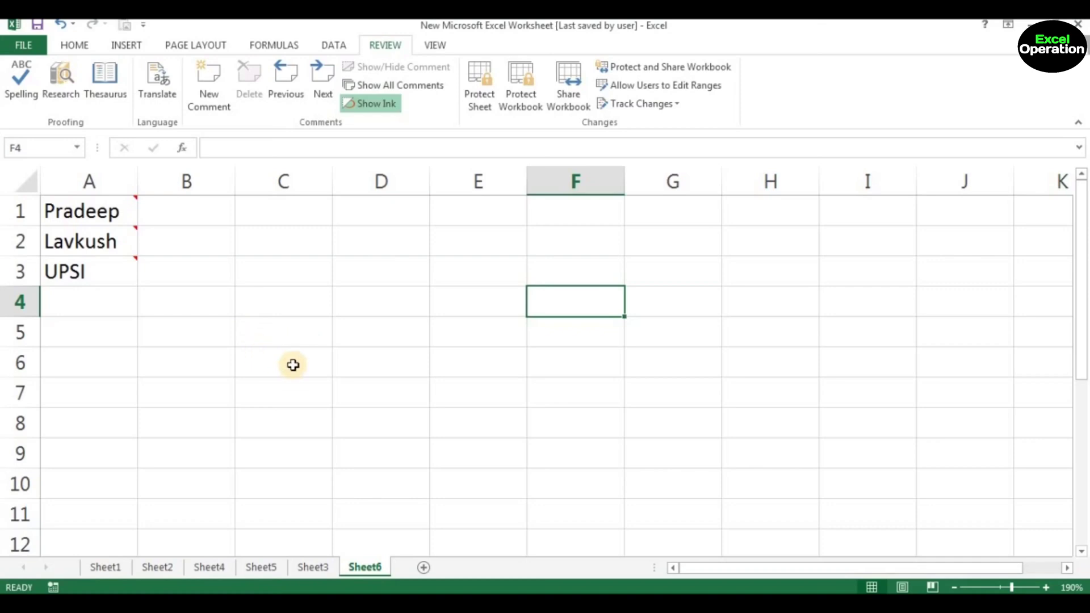
Examine the picture comments attached to cells A1, A2 and A3
{"action": "mouse_move", "coordinate": [65, 197]}
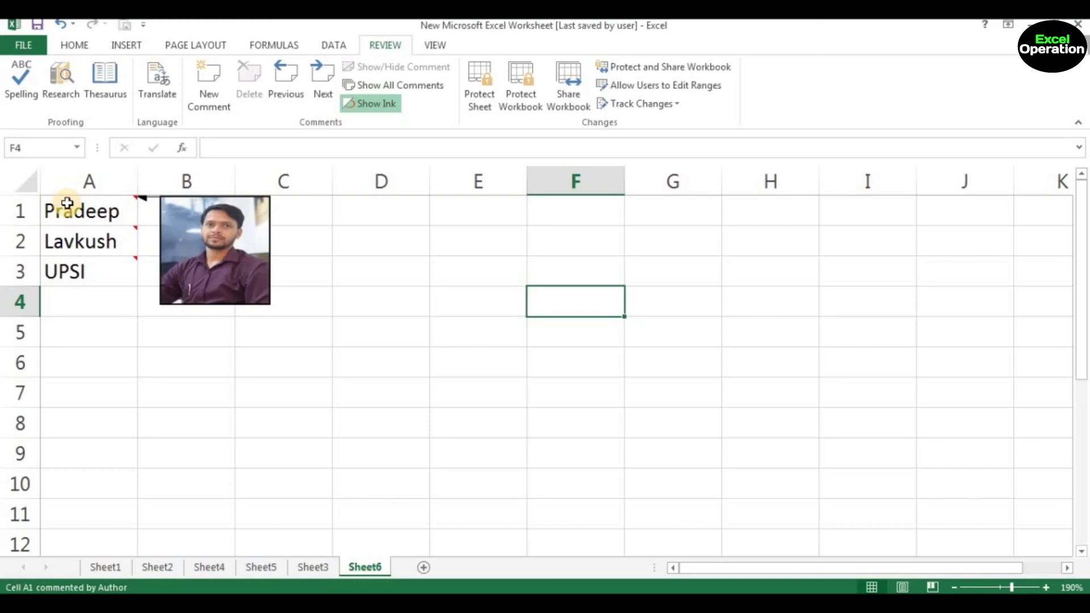
{"action": "mouse_move", "coordinate": [84, 244]}
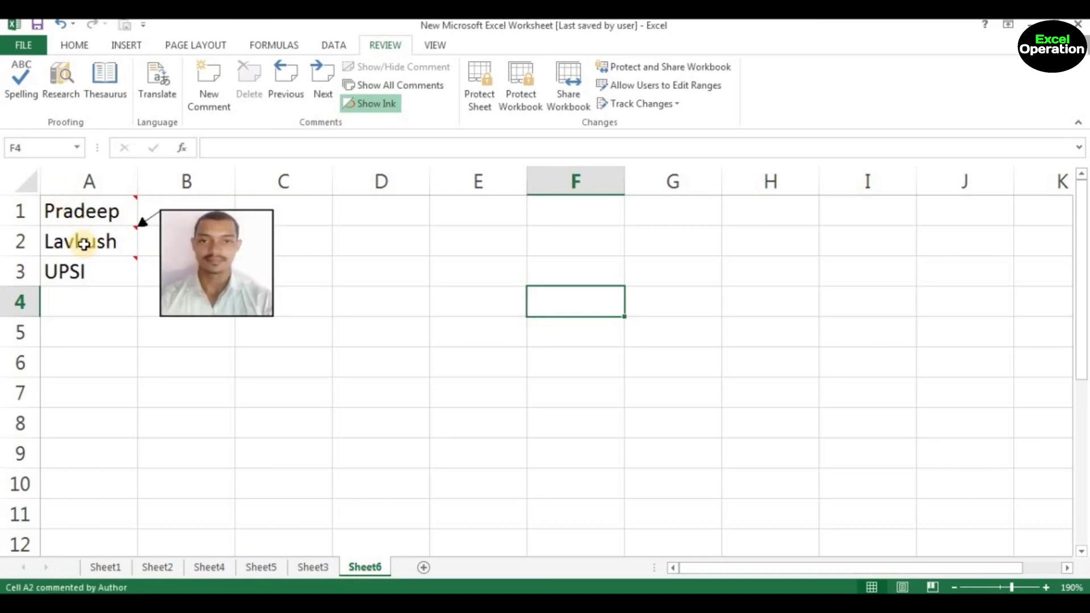
{"action": "mouse_move", "coordinate": [82, 269]}
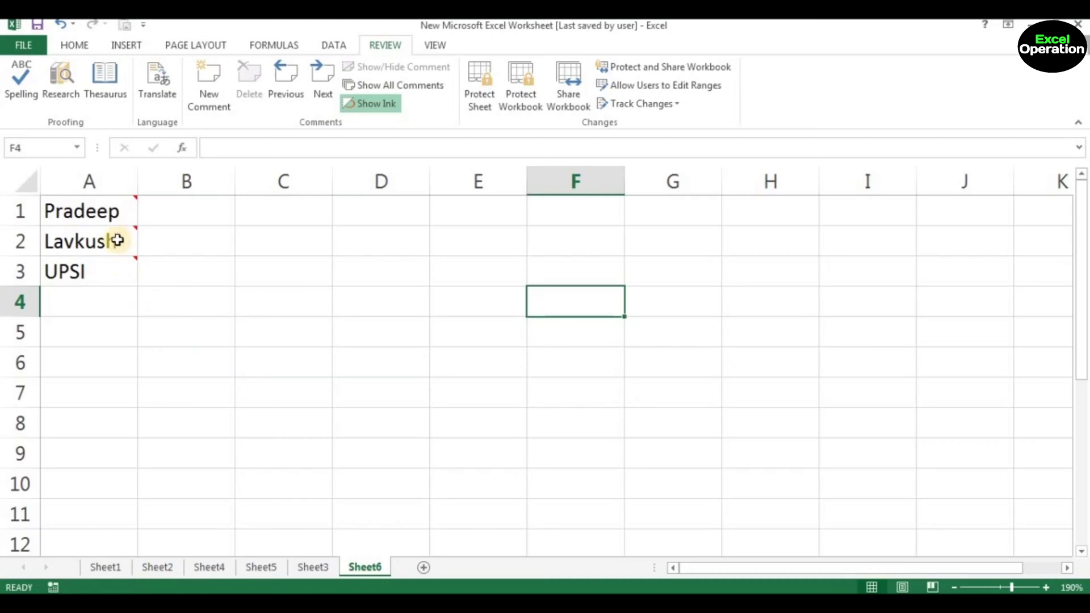
{"action": "mouse_move", "coordinate": [95, 210]}
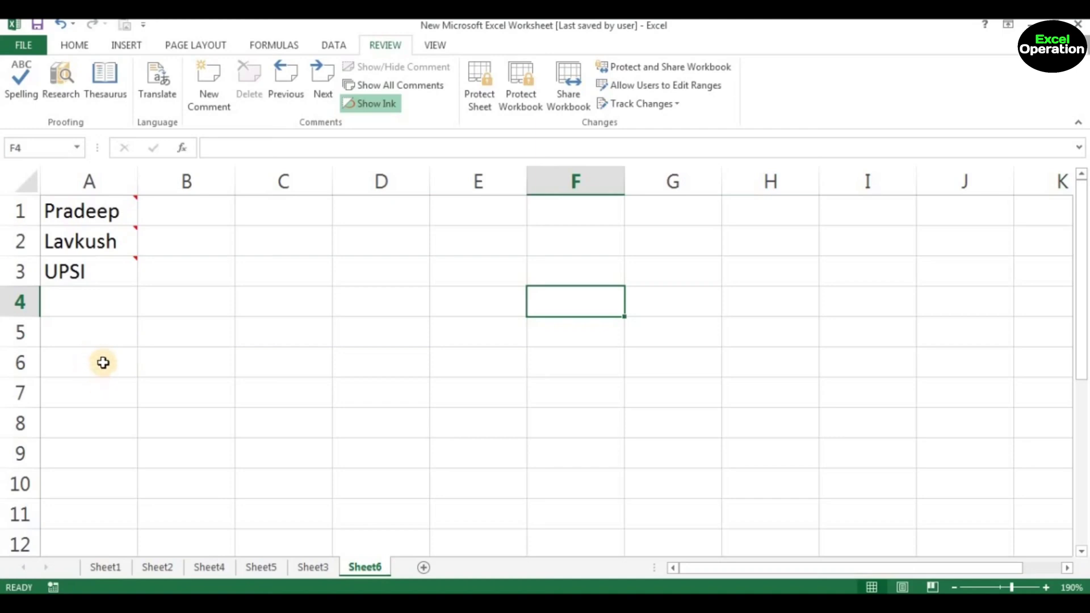
{"action": "mouse_move", "coordinate": [103, 284]}
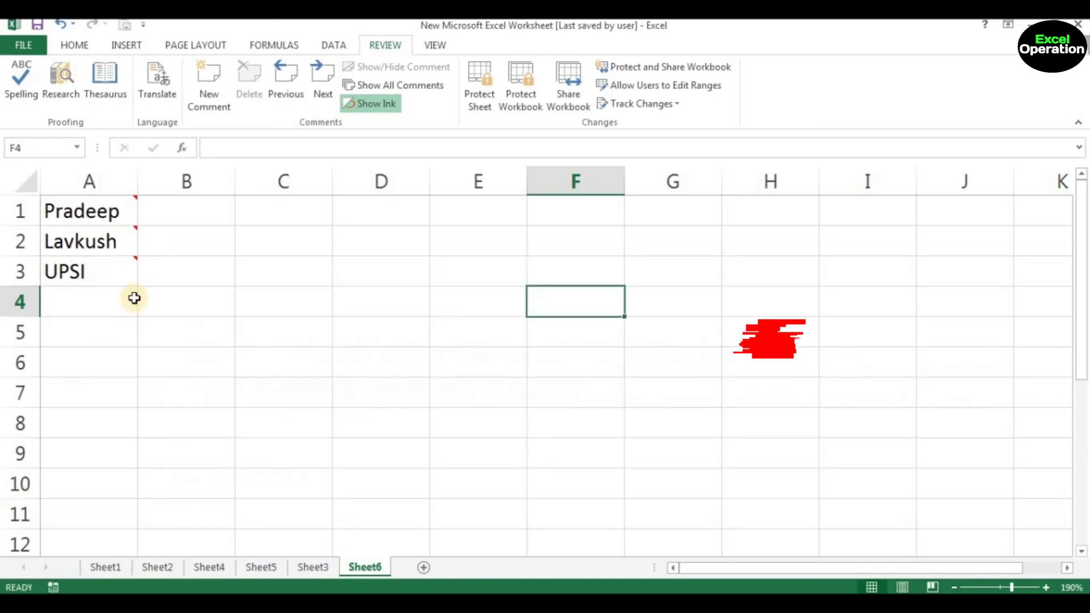
{"action": "mouse_move", "coordinate": [106, 253]}
{"action": "mouse_move", "coordinate": [82, 214]}
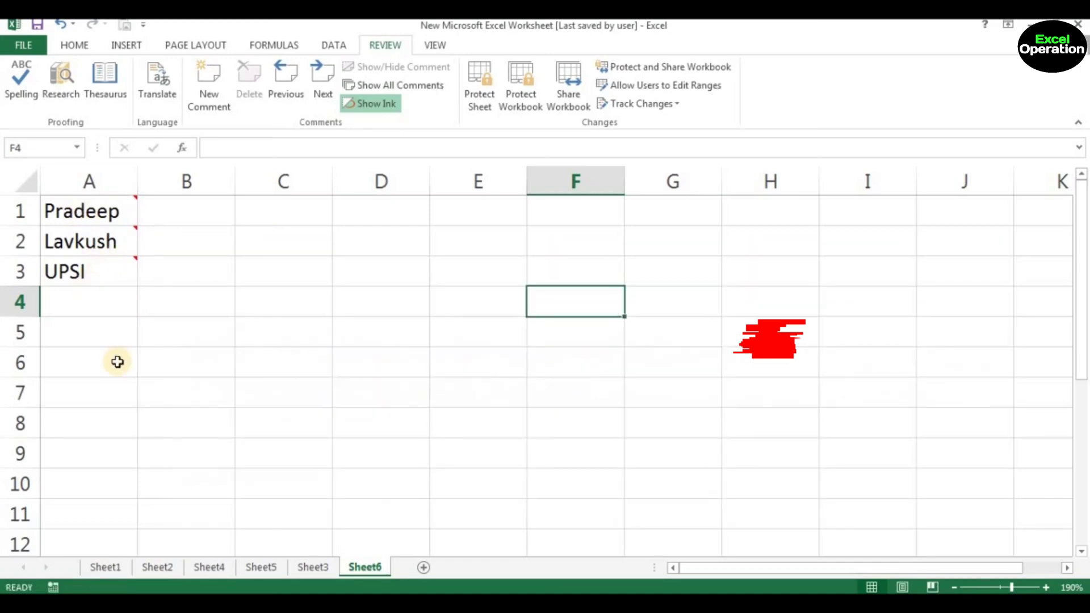
{"action": "mouse_move", "coordinate": [65, 271]}
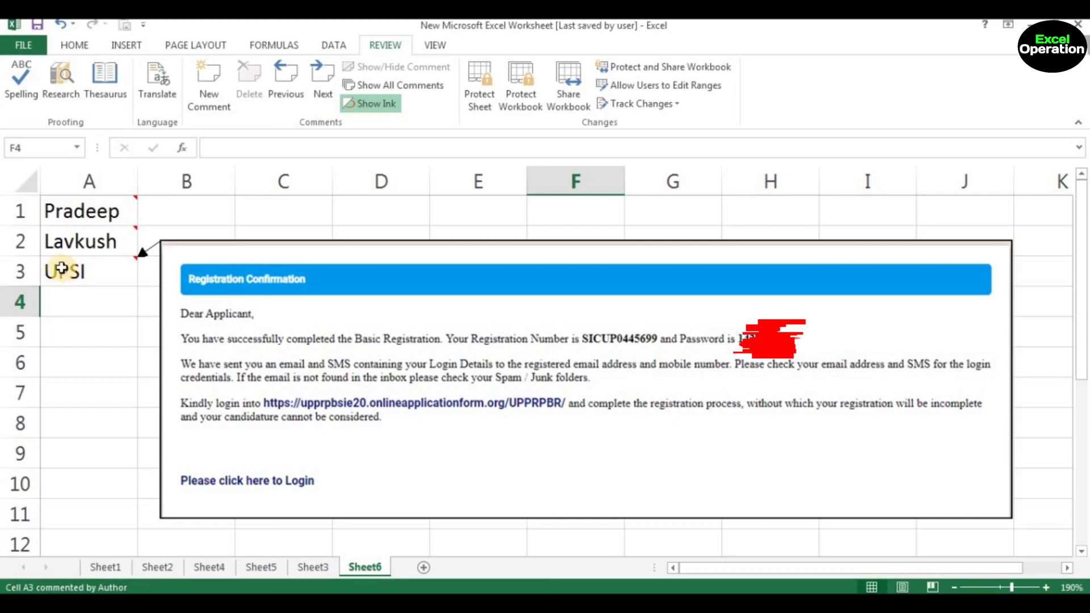
Enter UPSI in cell C2
{"action": "key", "text": "Left"}
{"action": "key", "text": "Left"}
{"action": "left_click", "coordinate": [289, 241]}
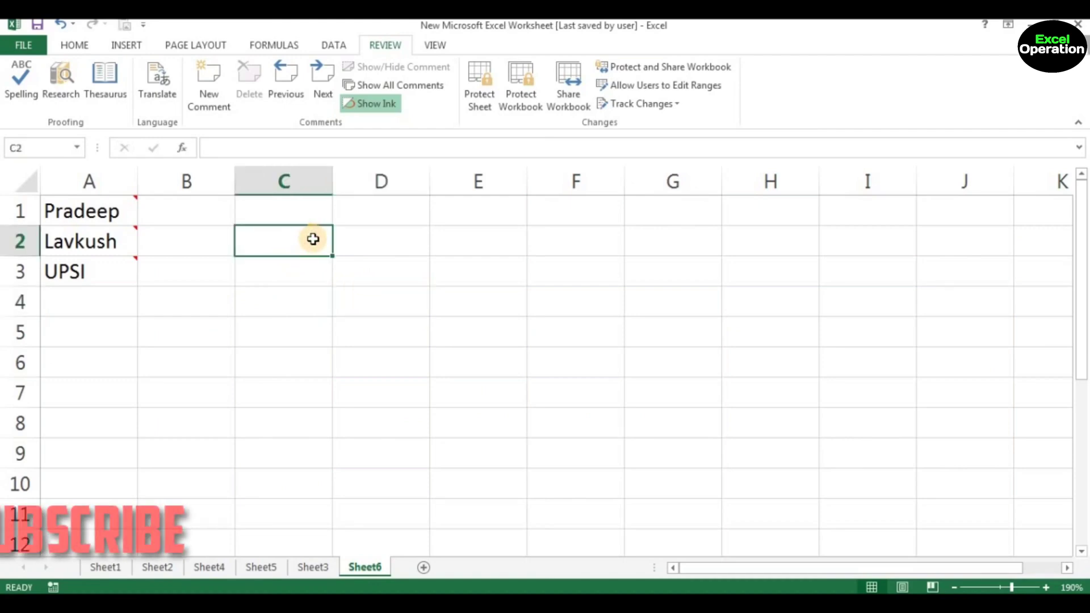
{"action": "type", "text": "UPSI"}
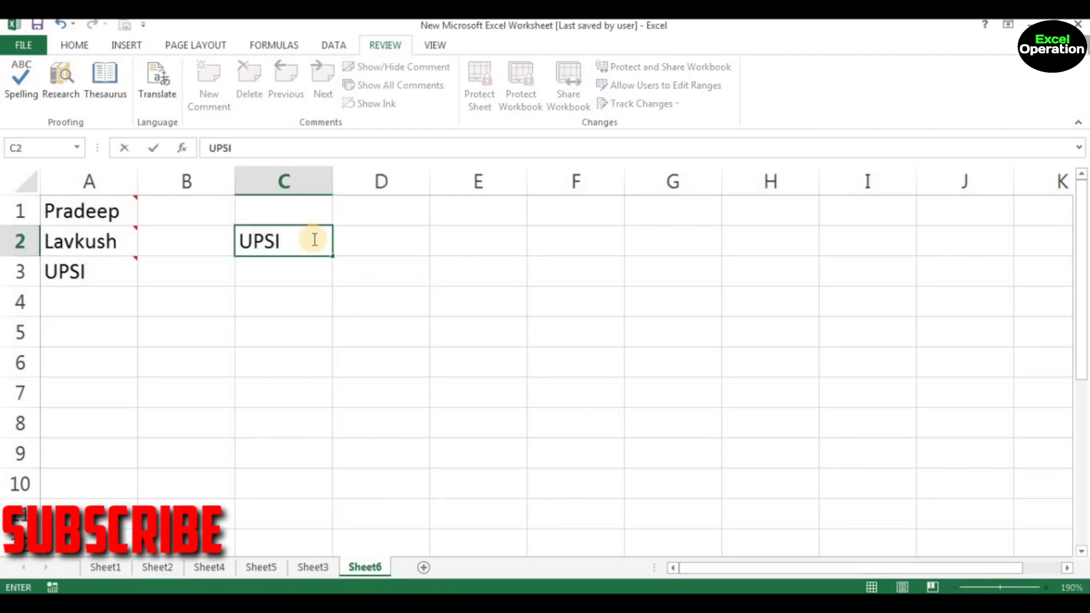
{"action": "key", "text": "Return"}
{"action": "left_click", "coordinate": [313, 239]}
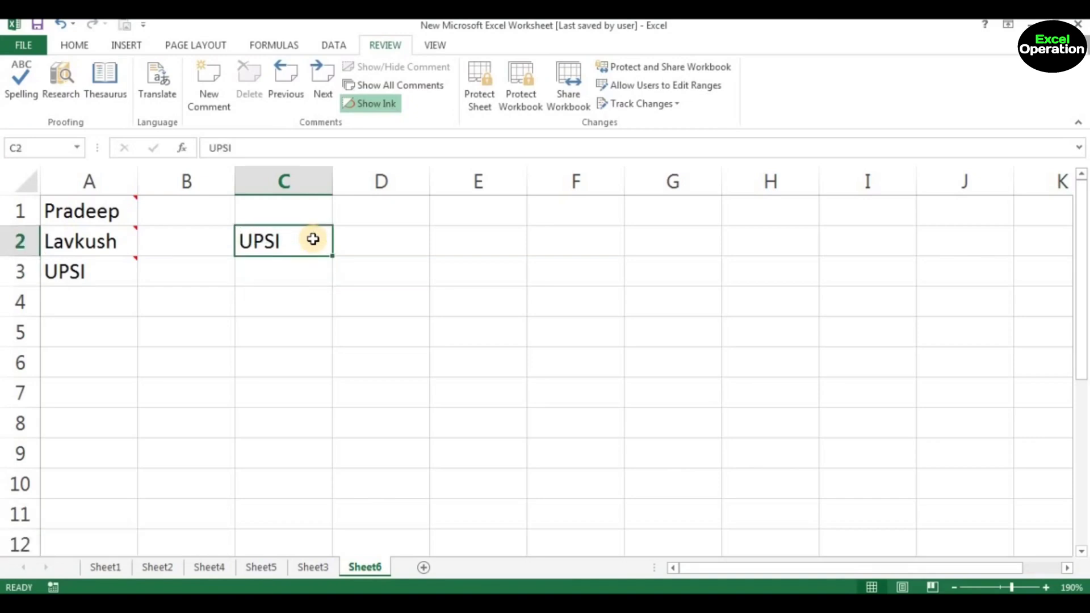
Add a comment to cell C2 and remove its default author text
{"action": "left_click", "coordinate": [401, 311]}
{"action": "left_click", "coordinate": [259, 235]}
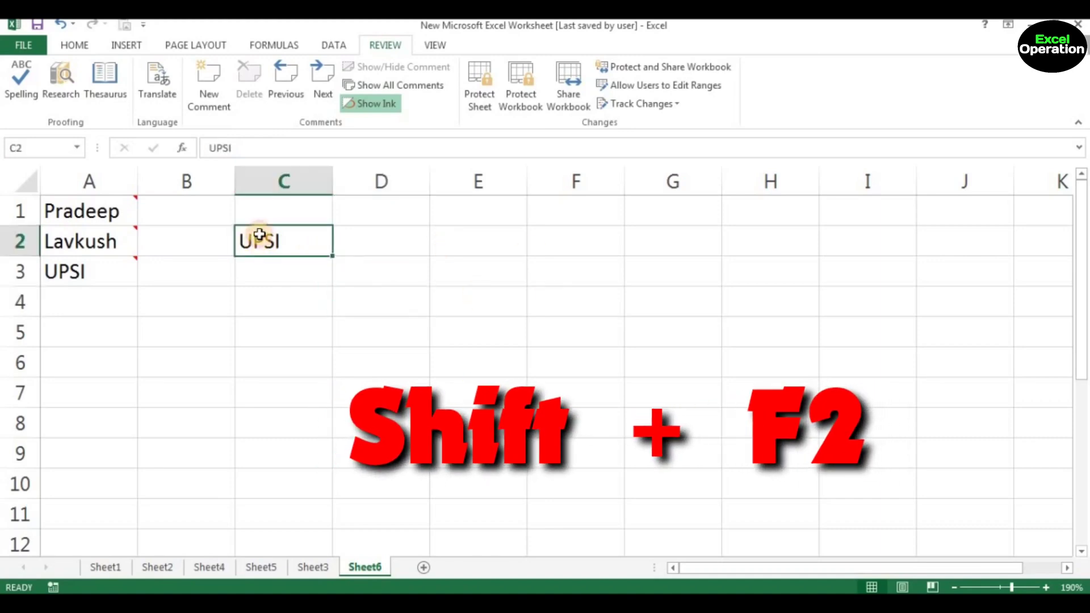
{"action": "key", "text": "shift+F2"}
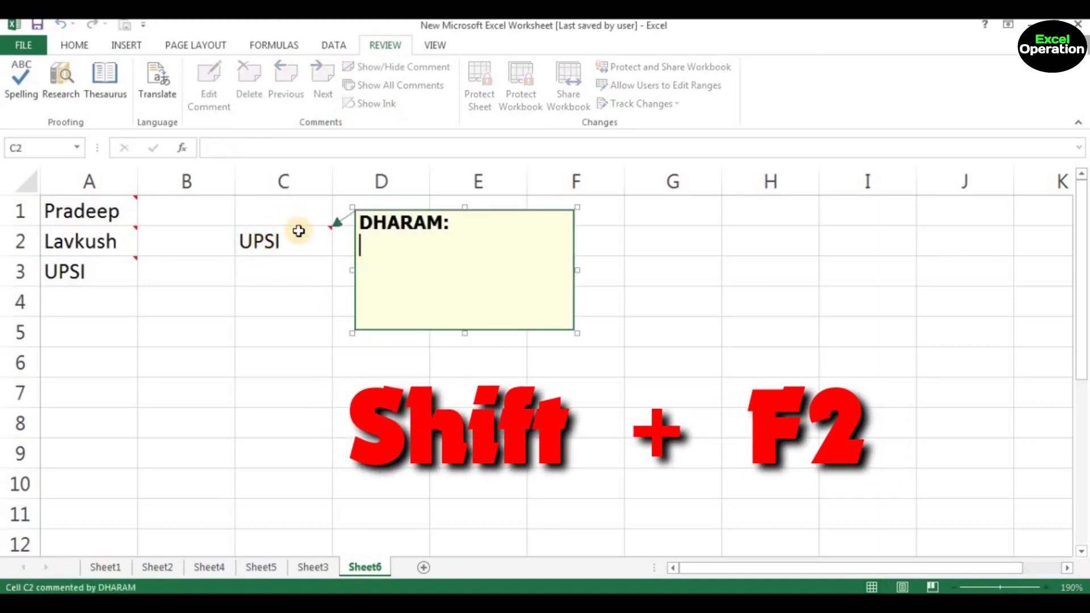
{"action": "key", "text": "BackSpace"}
{"action": "key", "text": "BackSpace"}
{"action": "key", "text": "BackSpace"}
{"action": "key", "text": "BackSpace"}
{"action": "key", "text": "BackSpace"}
{"action": "key", "text": "BackSpace"}
{"action": "key", "text": "BackSpace"}
{"action": "key", "text": "BackSpace"}
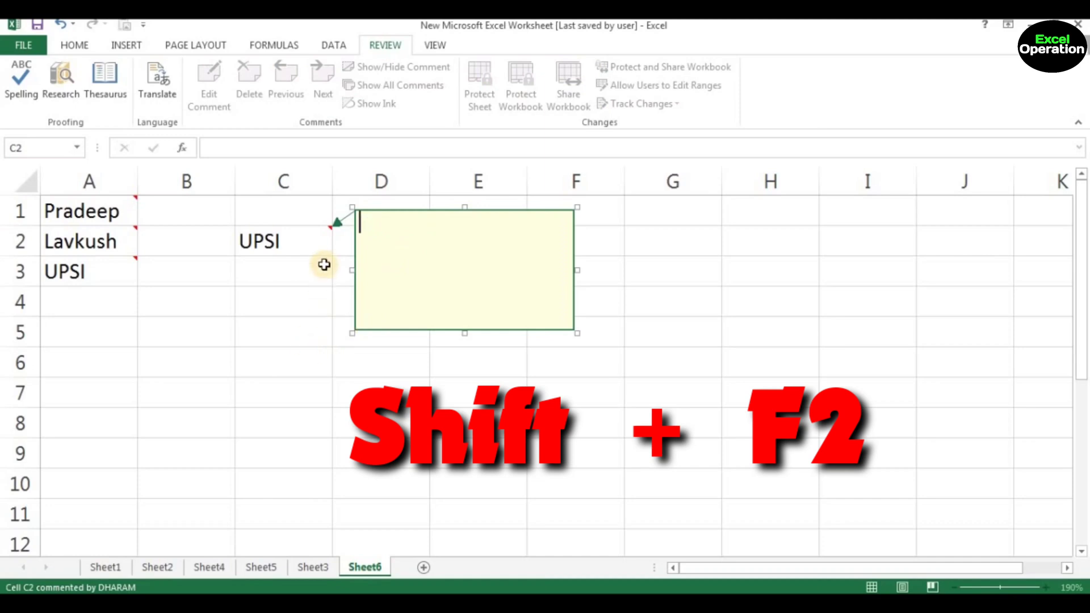
{"action": "left_click", "coordinate": [290, 338]}
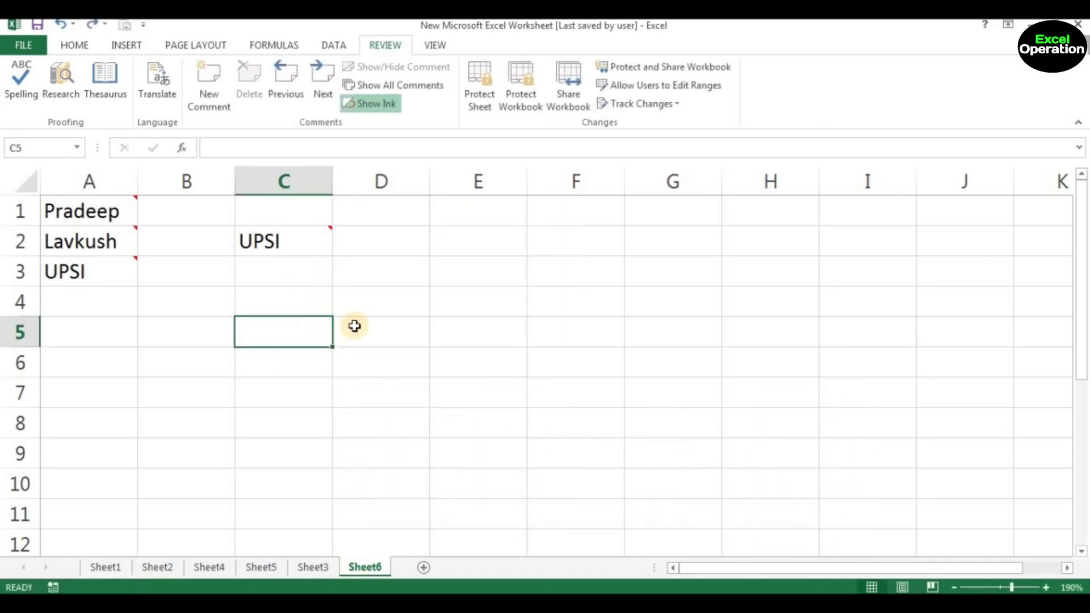
Undo the comment insertion on cell C2
{"action": "left_click", "coordinate": [399, 304]}
{"action": "key", "text": "ctrl+z"}
{"action": "left_click", "coordinate": [351, 304]}
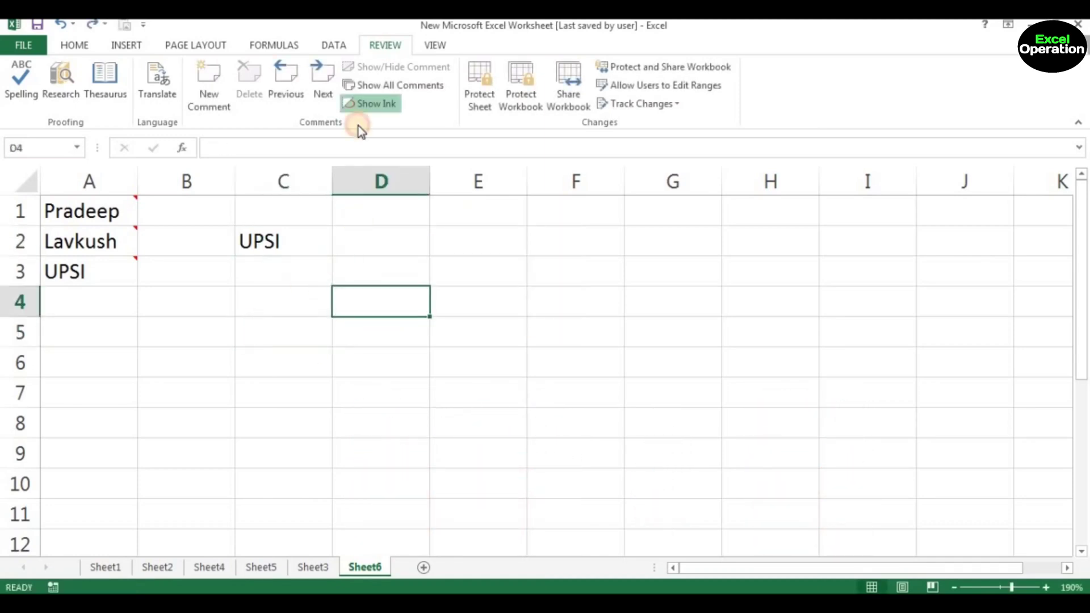
Try inserting a new comment on the empty cell D4
{"action": "left_click", "coordinate": [339, 46]}
{"action": "left_click", "coordinate": [420, 45]}
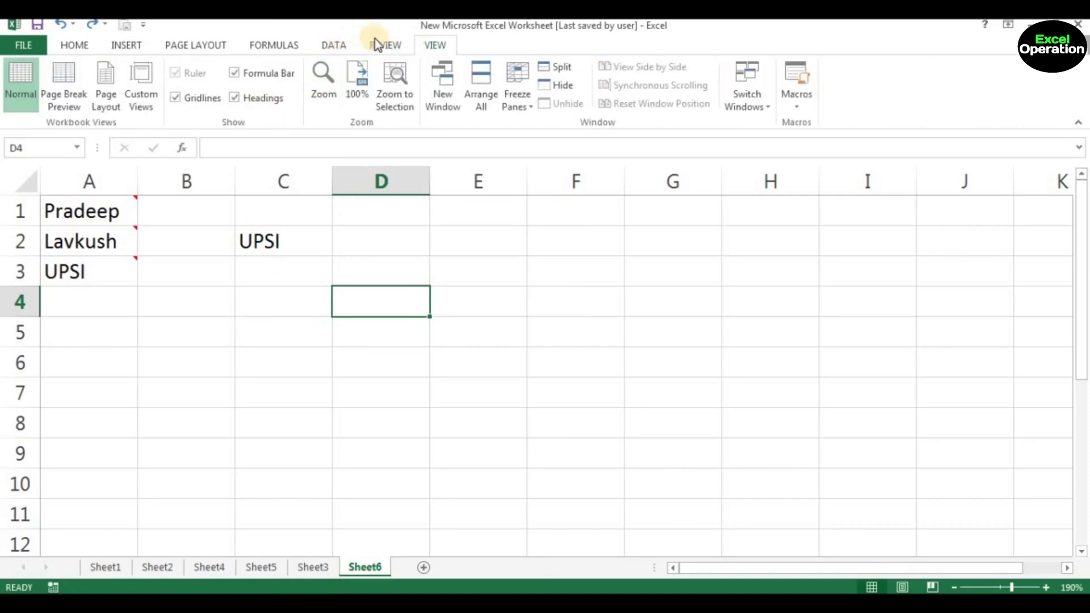
{"action": "left_click", "coordinate": [376, 44]}
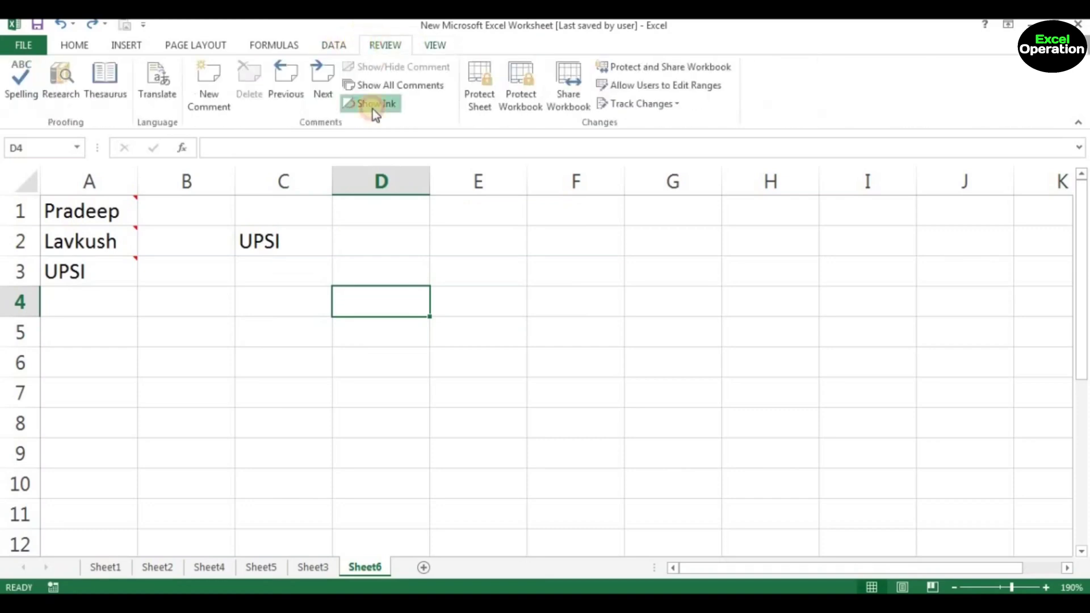
{"action": "left_click", "coordinate": [216, 74]}
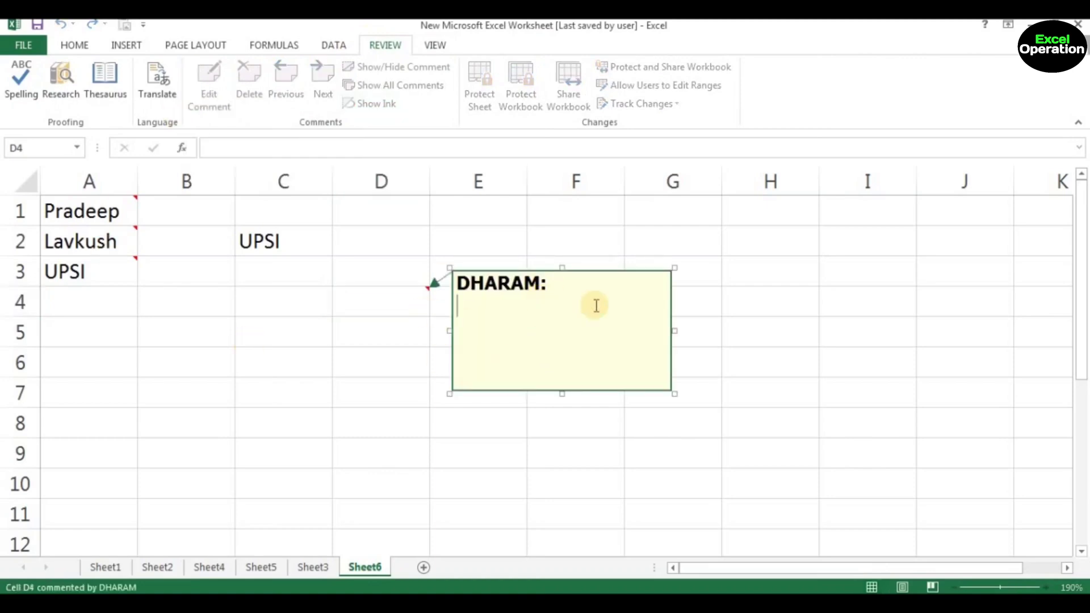
{"action": "left_click", "coordinate": [380, 434]}
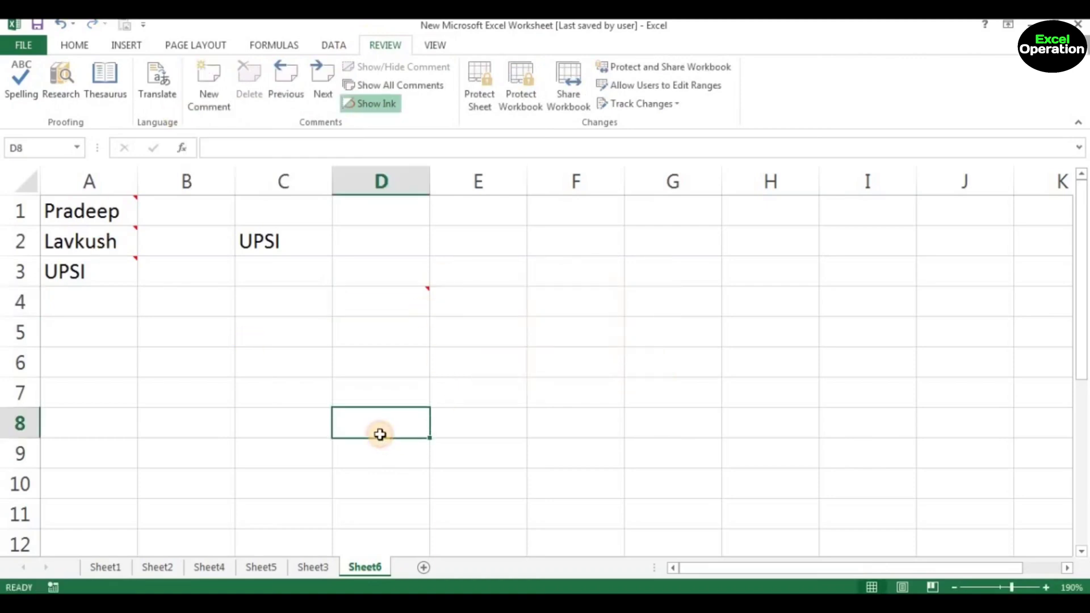
{"action": "left_click", "coordinate": [381, 304]}
{"action": "left_click", "coordinate": [382, 333]}
Insert a comment on cell C2 and clear the default author name so the comment box is empty
{"action": "left_click", "coordinate": [294, 239]}
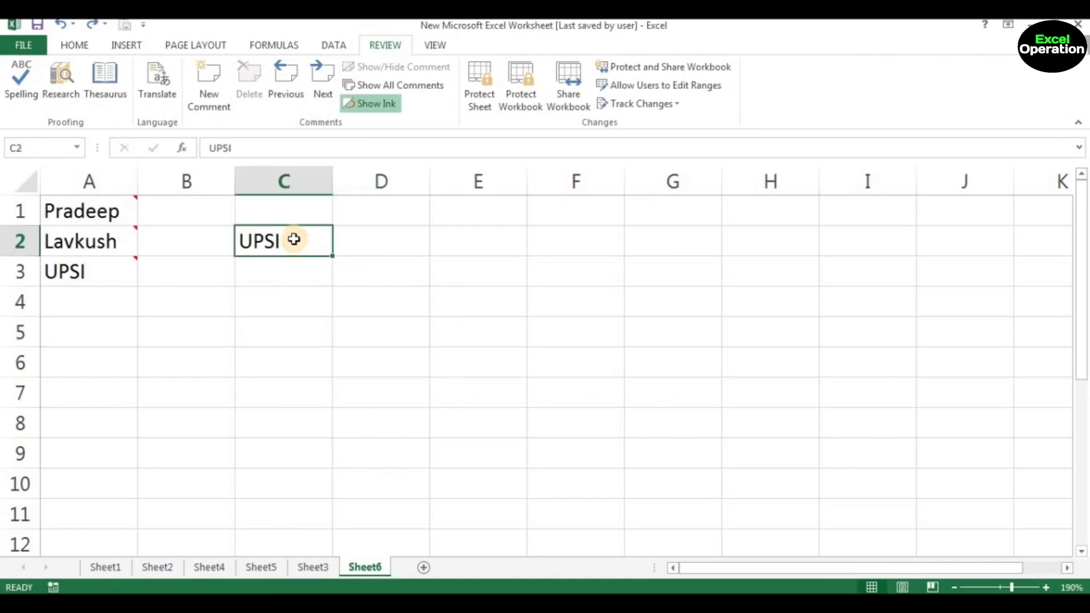
{"action": "key", "text": "shift+F2"}
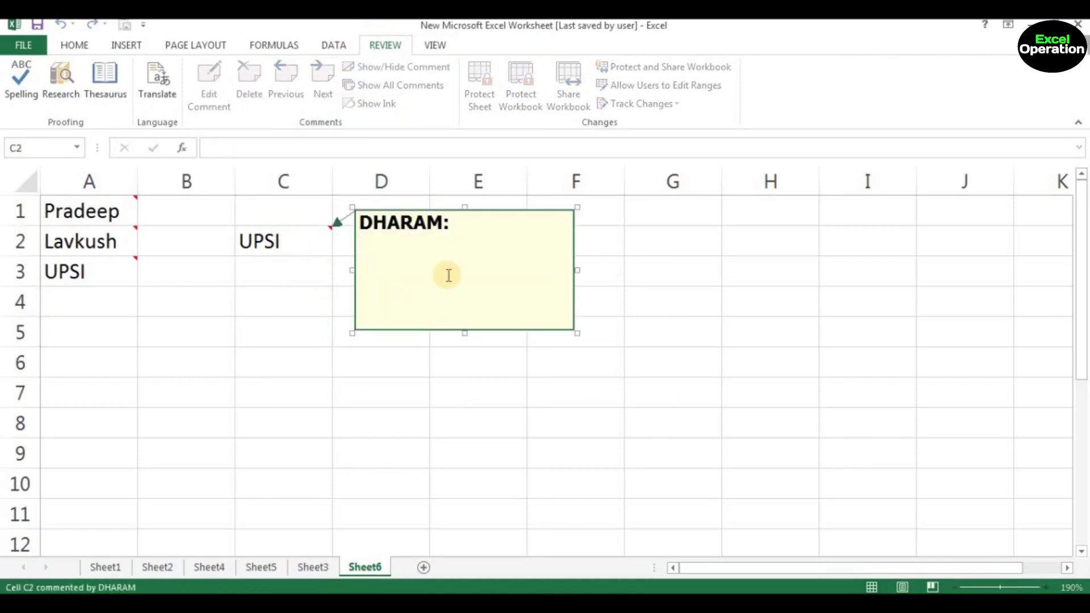
{"action": "key", "text": "BackSpace"}
{"action": "key", "text": "BackSpace"}
{"action": "key", "text": "BackSpace"}
{"action": "key", "text": "BackSpace"}
{"action": "key", "text": "BackSpace"}
{"action": "key", "text": "BackSpace"}
{"action": "key", "text": "BackSpace"}
{"action": "key", "text": "BackSpace"}
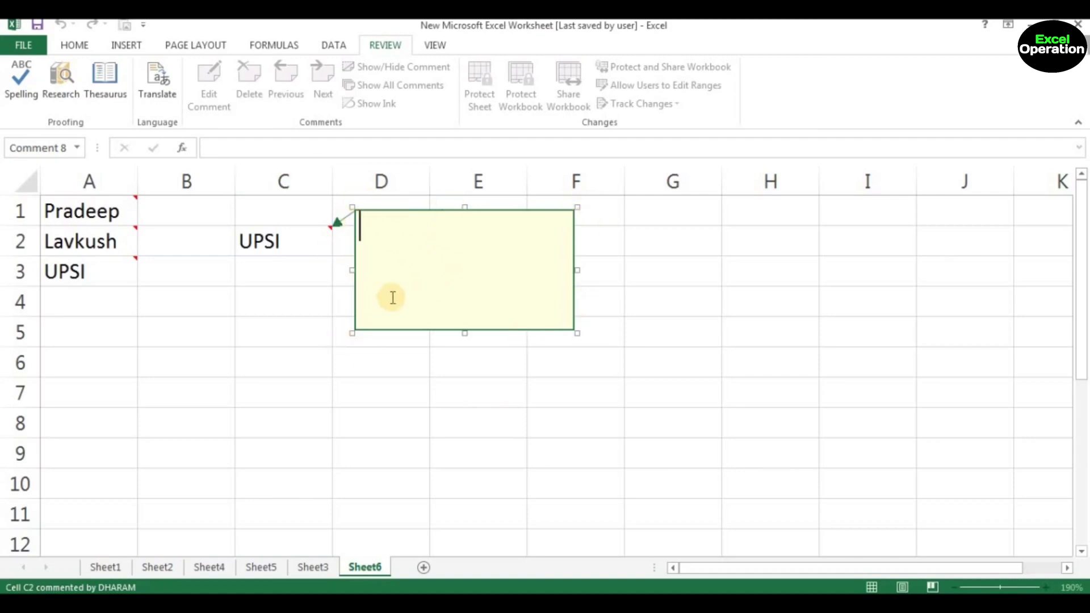
Open the format settings of the C2 comment box, look through the font and protection options, and return to its color and line options
{"action": "right_click", "coordinate": [424, 332]}
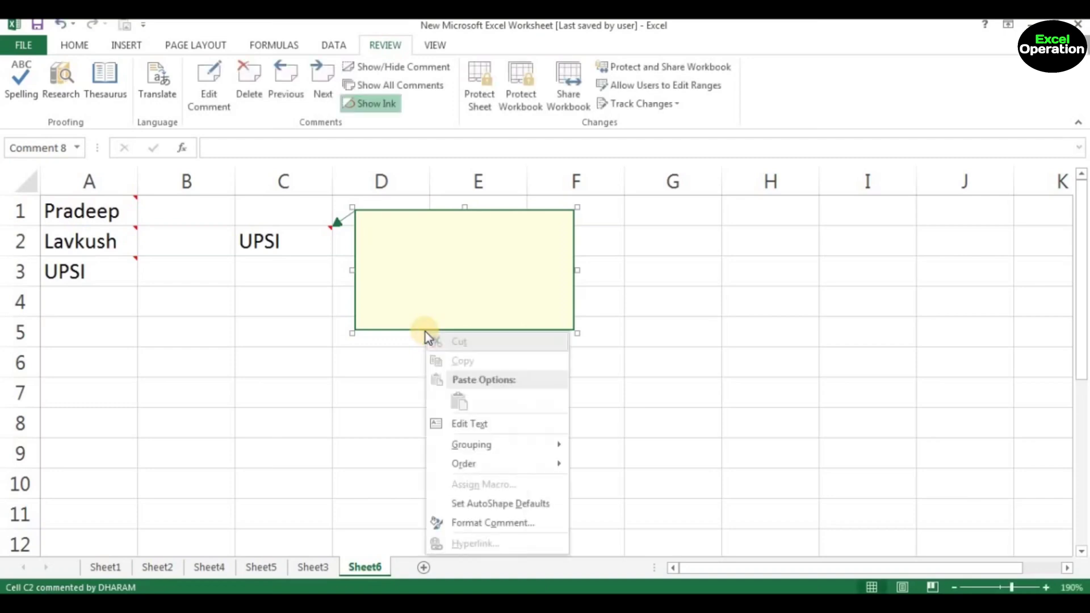
{"action": "left_click", "coordinate": [469, 523]}
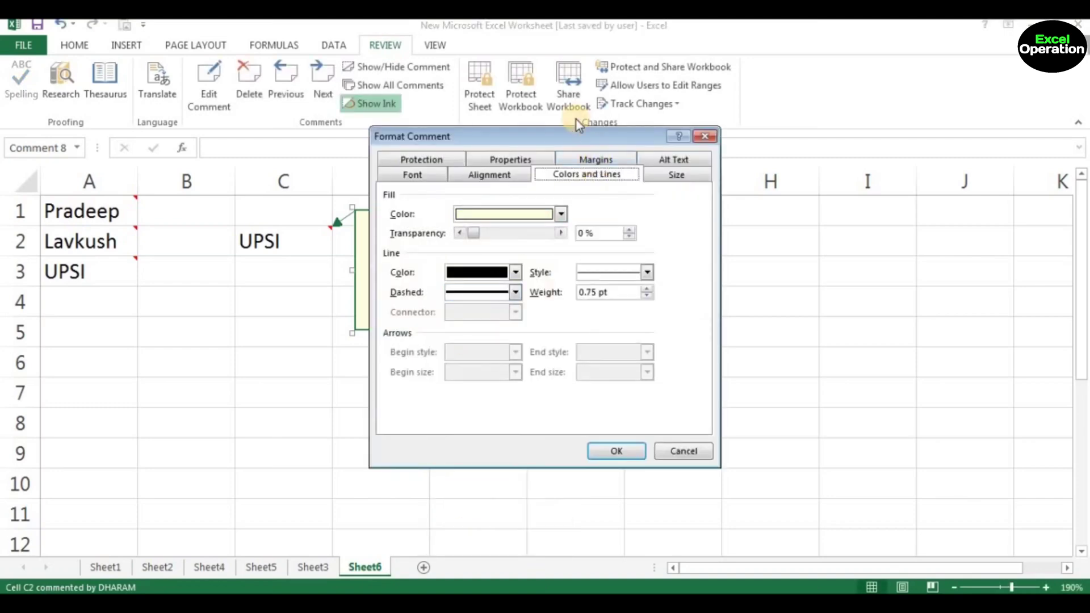
{"action": "left_click_drag", "start_coordinate": [548, 144], "coordinate": [534, 183]}
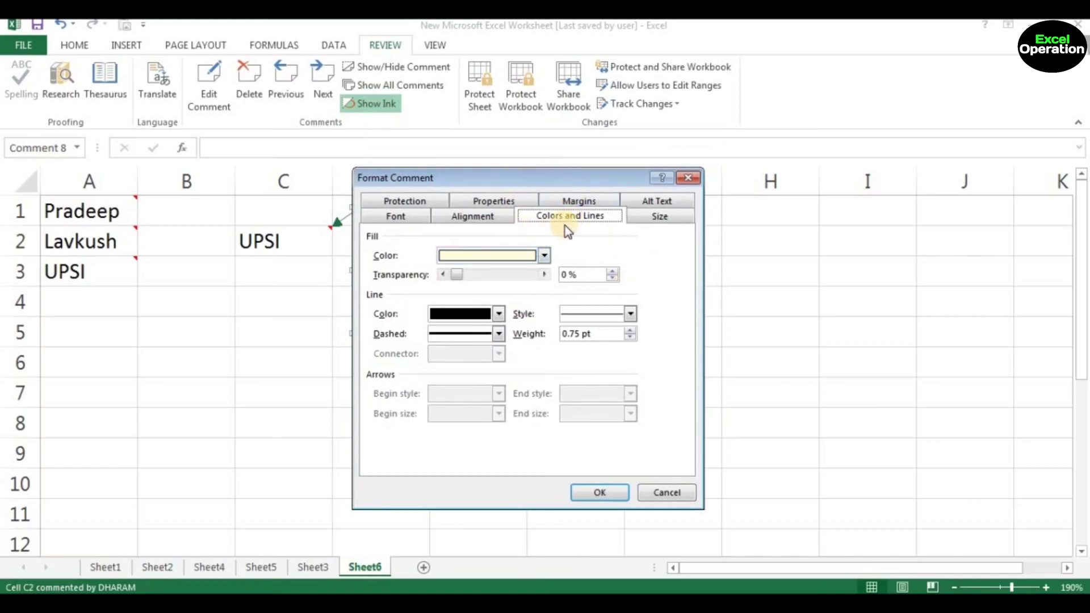
{"action": "left_click", "coordinate": [395, 216]}
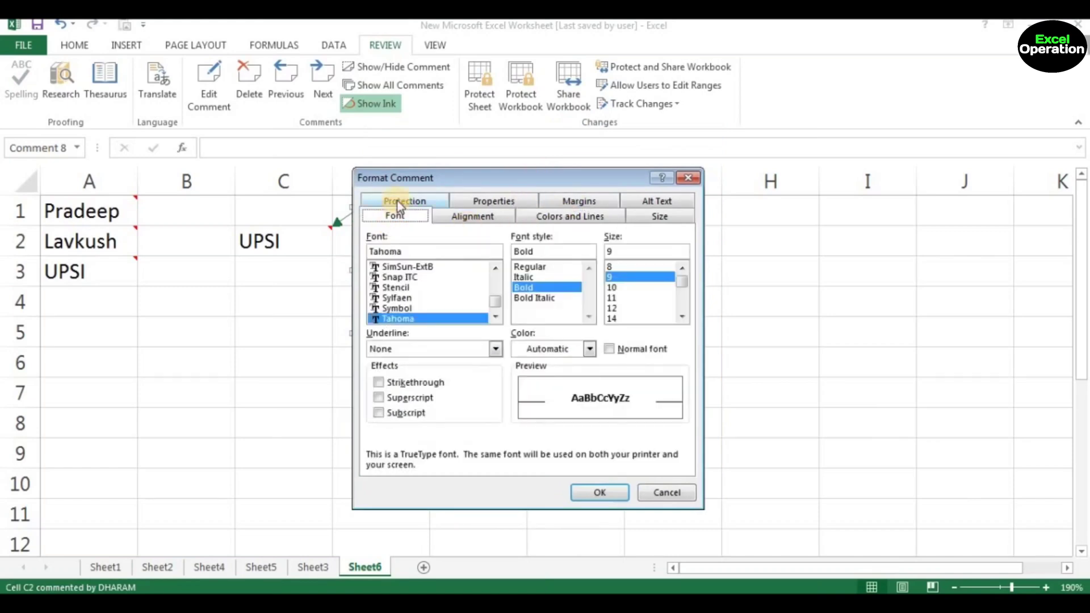
{"action": "left_click", "coordinate": [398, 201]}
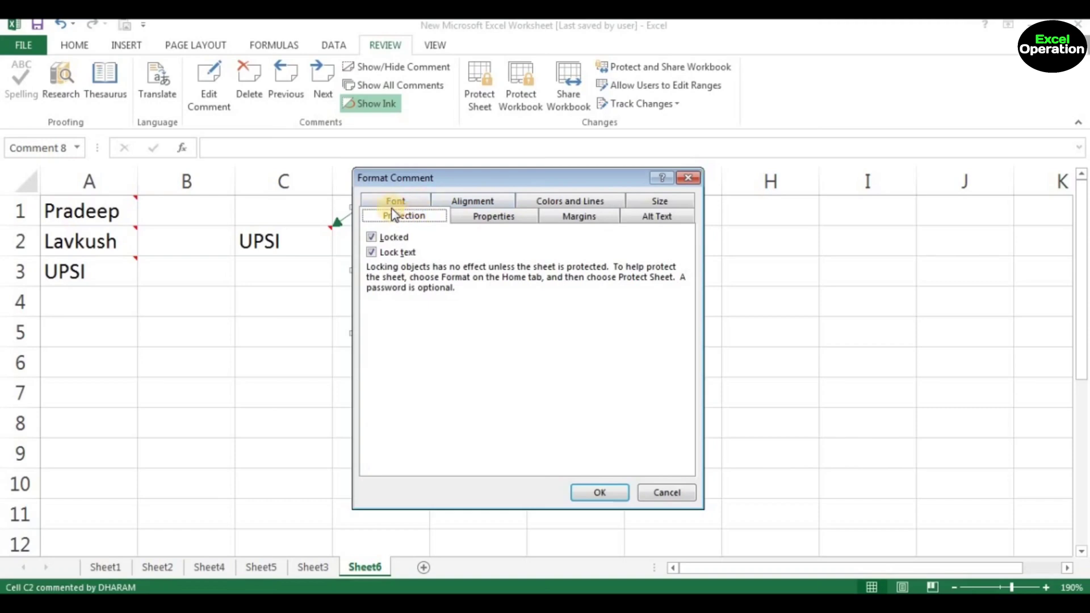
{"action": "left_click", "coordinate": [395, 202]}
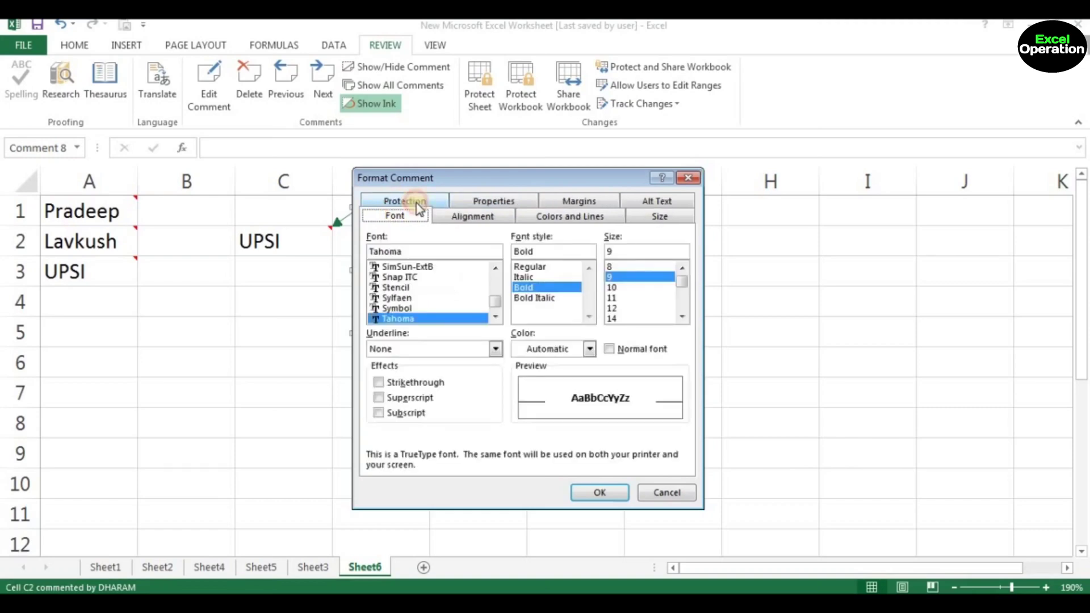
{"action": "left_click", "coordinate": [571, 216]}
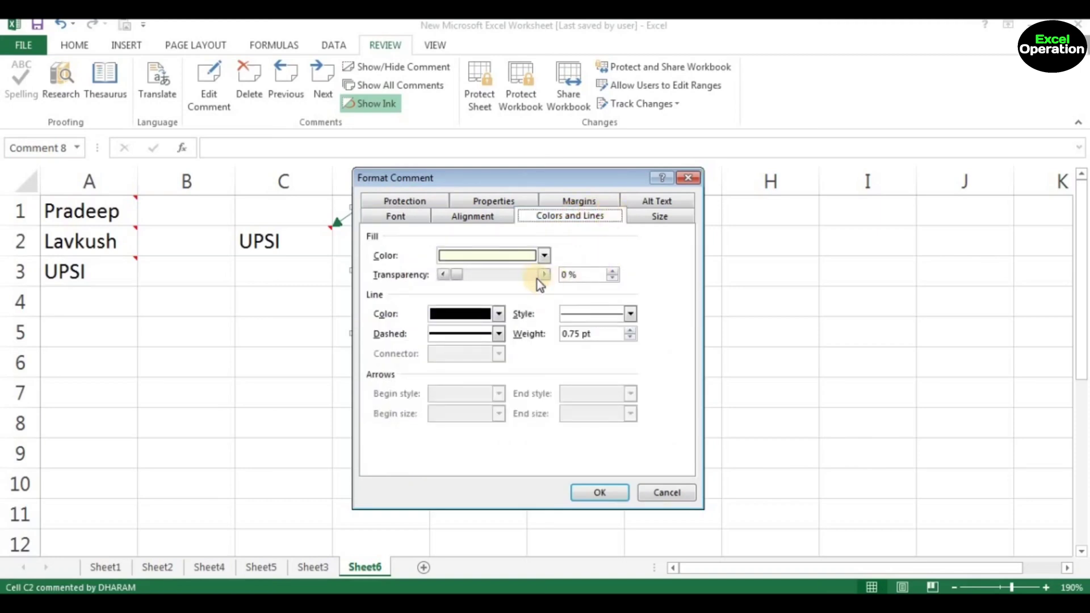
Choose a picture fill effect for the C2 comment's fill color and browse for the image offline on the computer
{"action": "left_click", "coordinate": [544, 255]}
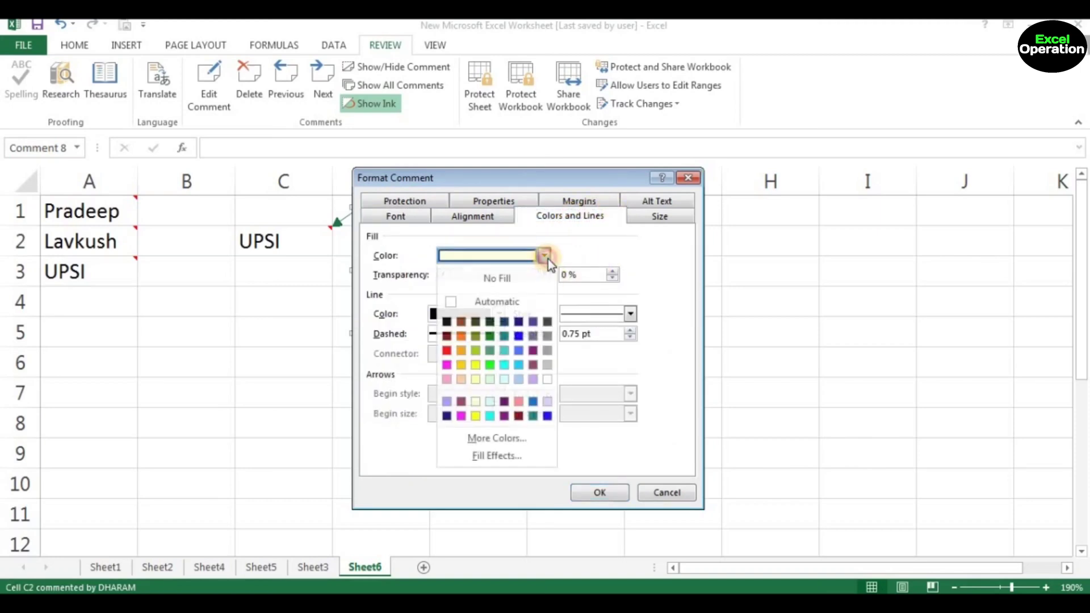
{"action": "left_click", "coordinate": [496, 458]}
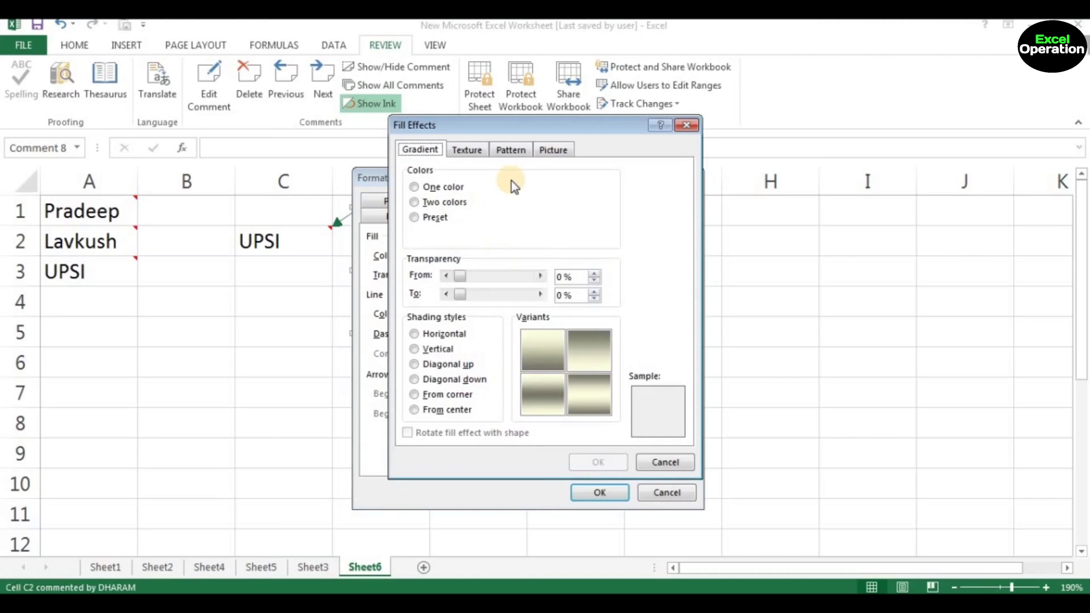
{"action": "left_click", "coordinate": [559, 151]}
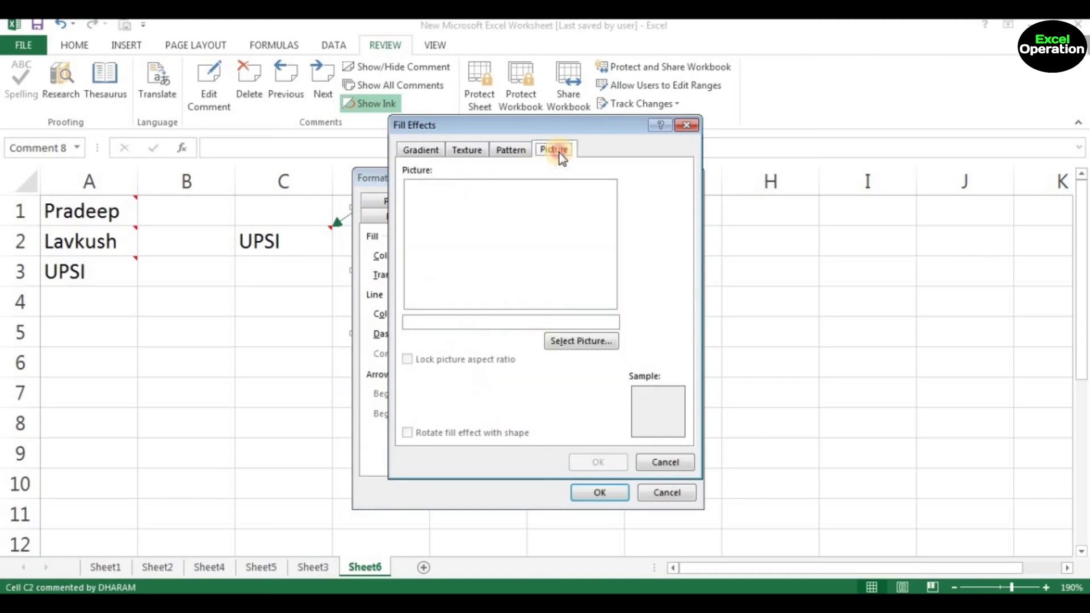
{"action": "left_click", "coordinate": [580, 341]}
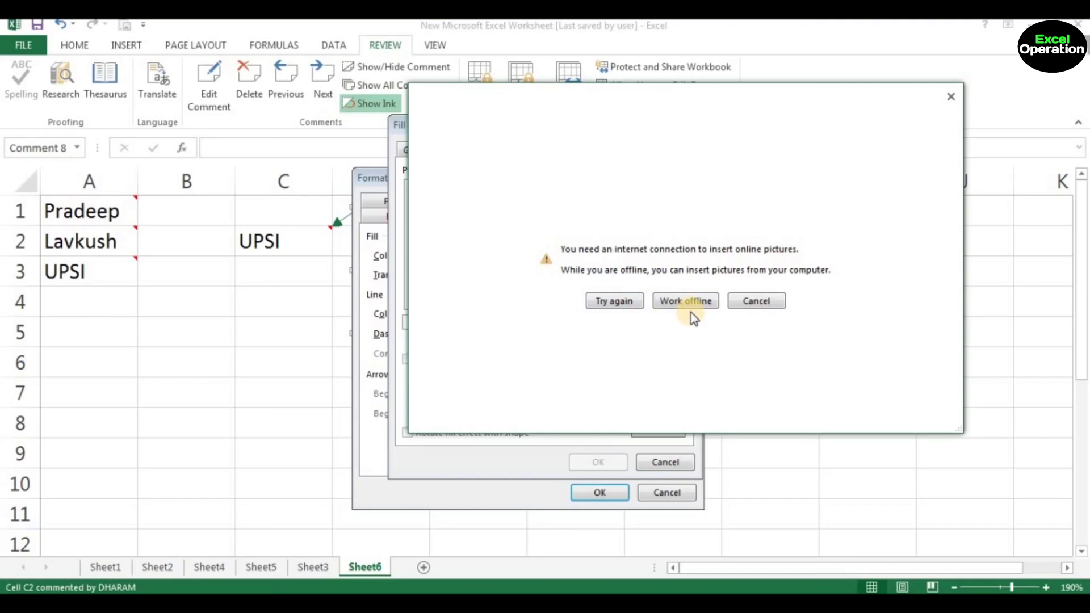
{"action": "left_click", "coordinate": [704, 302]}
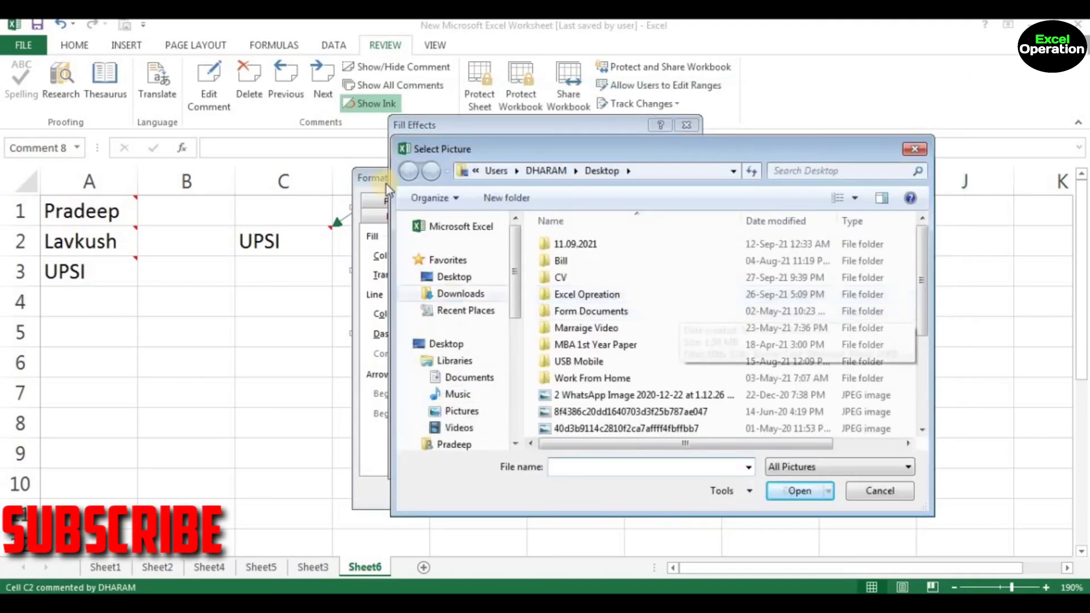
Pick UPSI.PNG from the Desktop and apply it as the picture fill of the C2 comment
{"action": "left_click", "coordinate": [454, 277]}
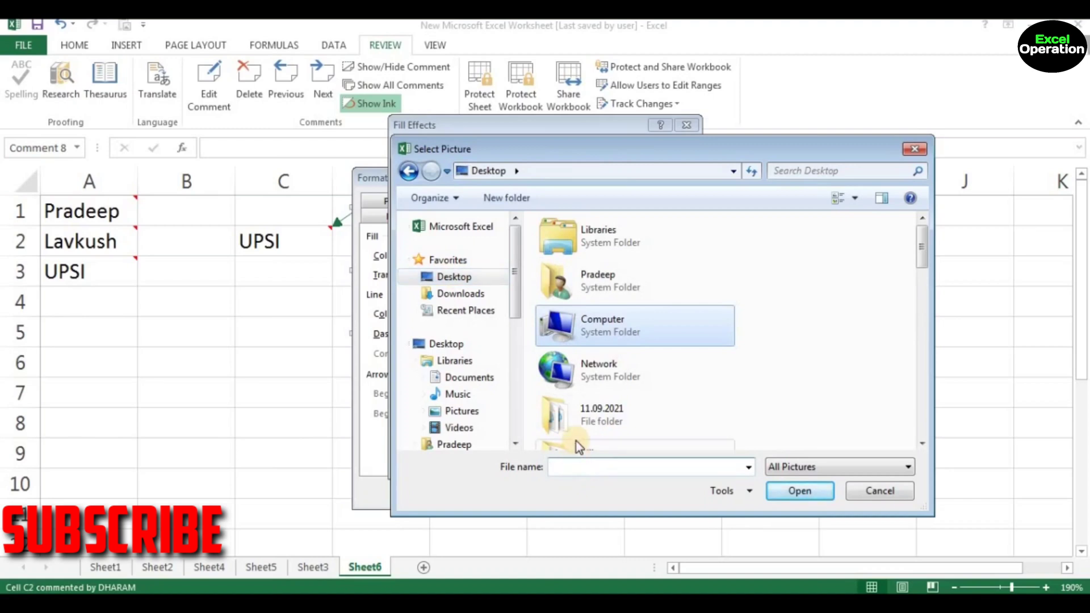
{"action": "type", "text": "ups"}
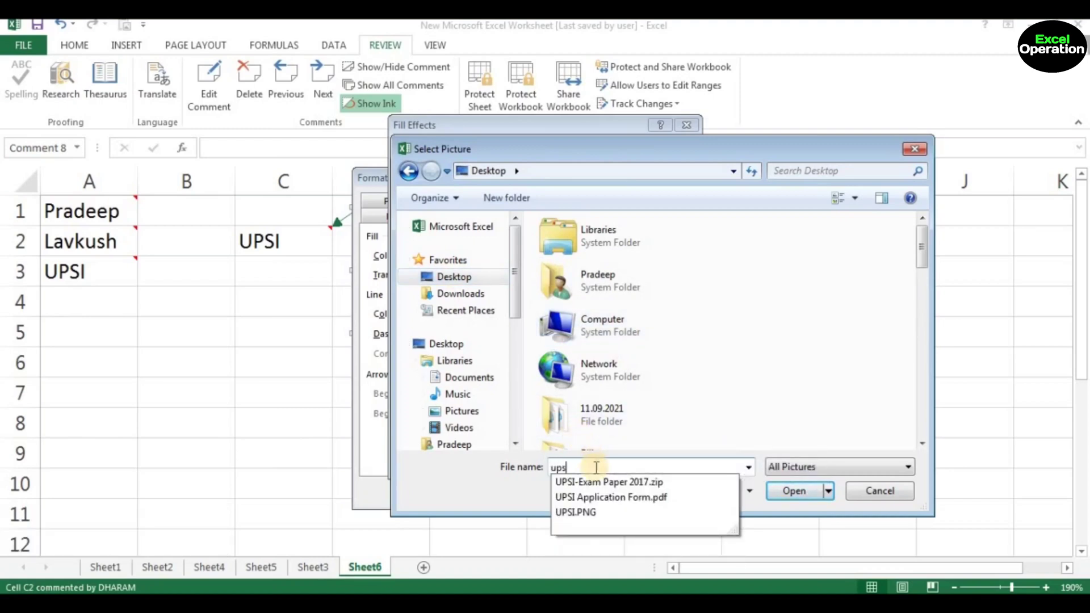
{"action": "left_click", "coordinate": [590, 513]}
{"action": "left_click", "coordinate": [797, 491]}
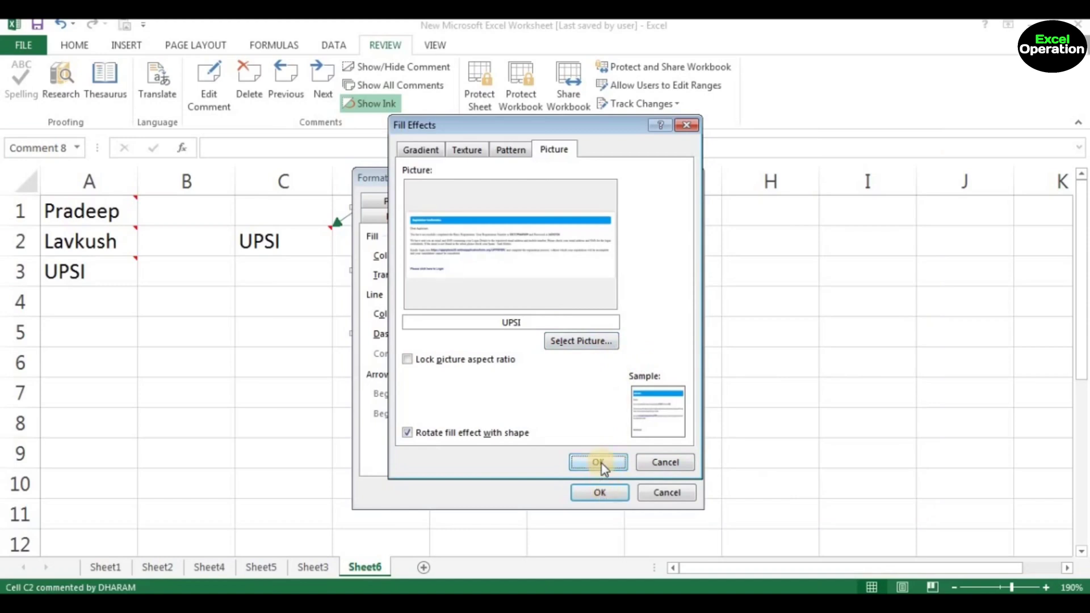
{"action": "left_click", "coordinate": [599, 463]}
{"action": "left_click", "coordinate": [600, 492]}
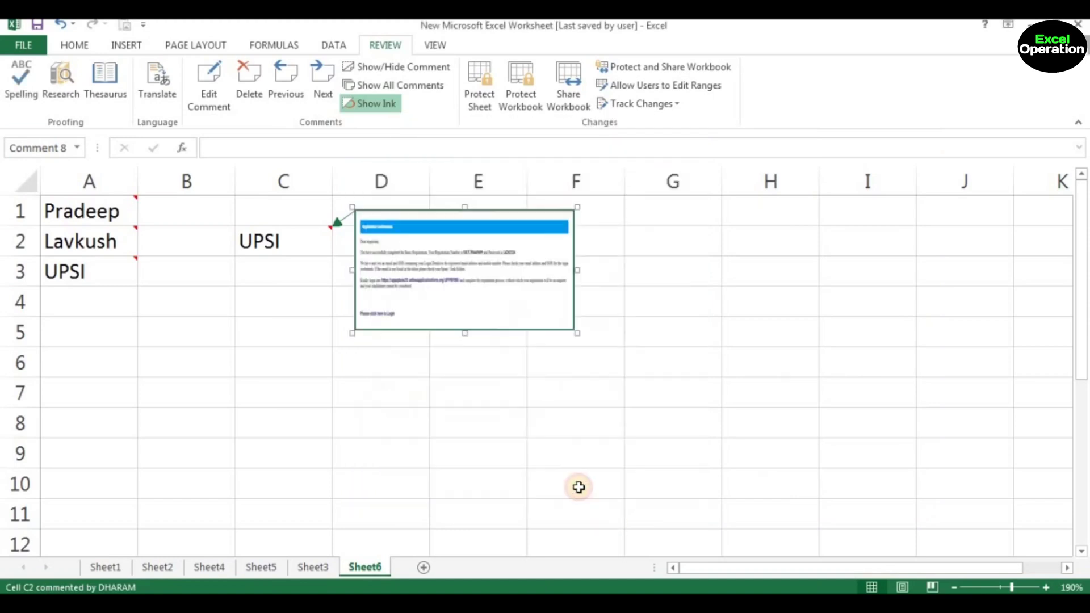
Show all comments and enlarge the C2 picture comment to span about columns D to K and rows 1 to 11
{"action": "left_click", "coordinate": [153, 238]}
{"action": "left_click", "coordinate": [476, 312]}
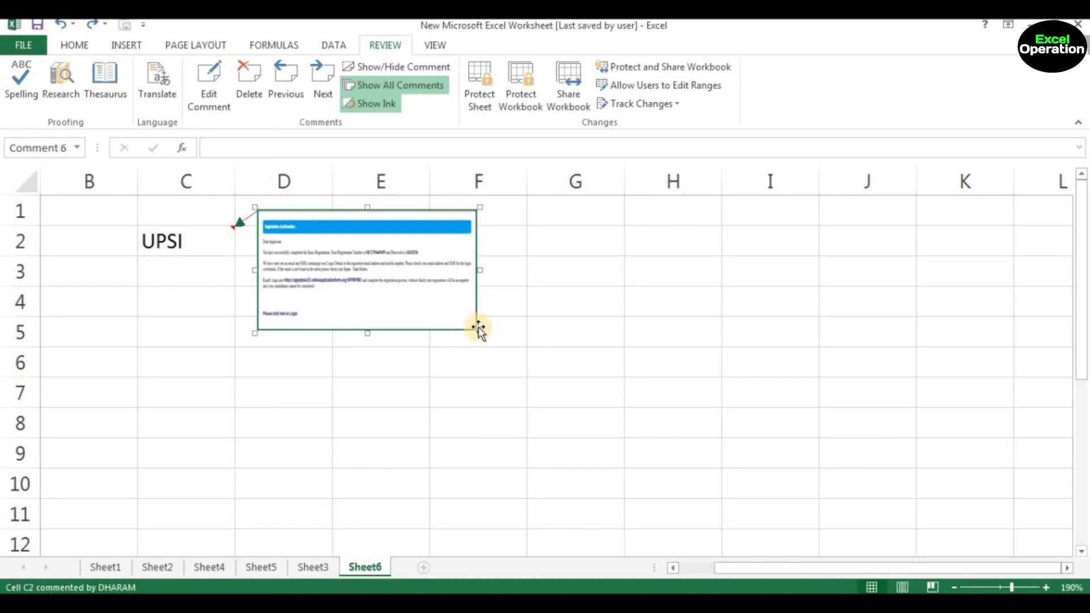
{"action": "left_click_drag", "start_coordinate": [480, 333], "coordinate": [1034, 538]}
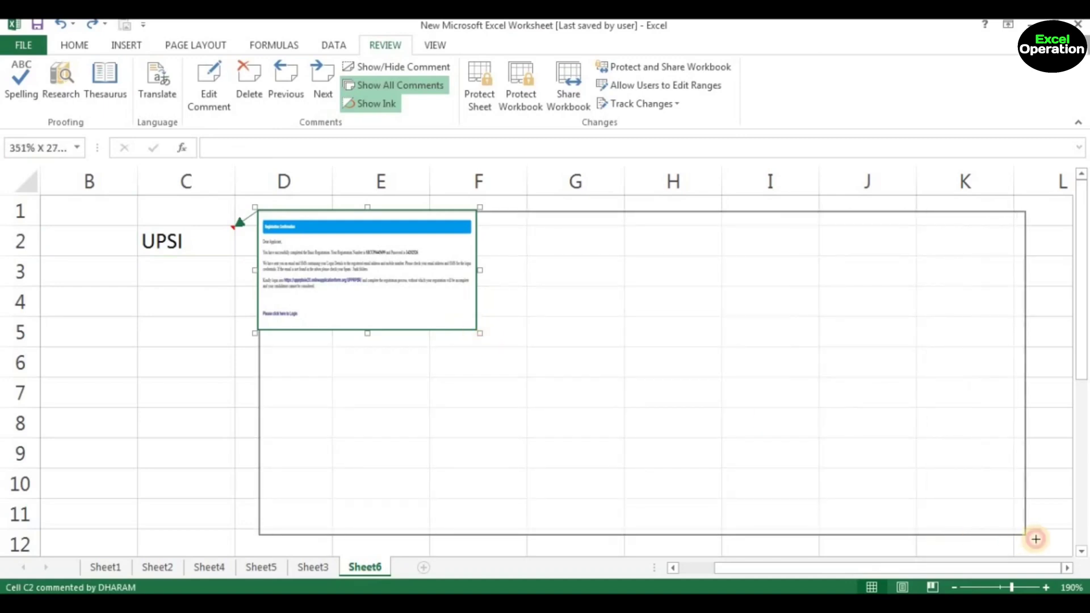
{"action": "key", "text": "Escape"}
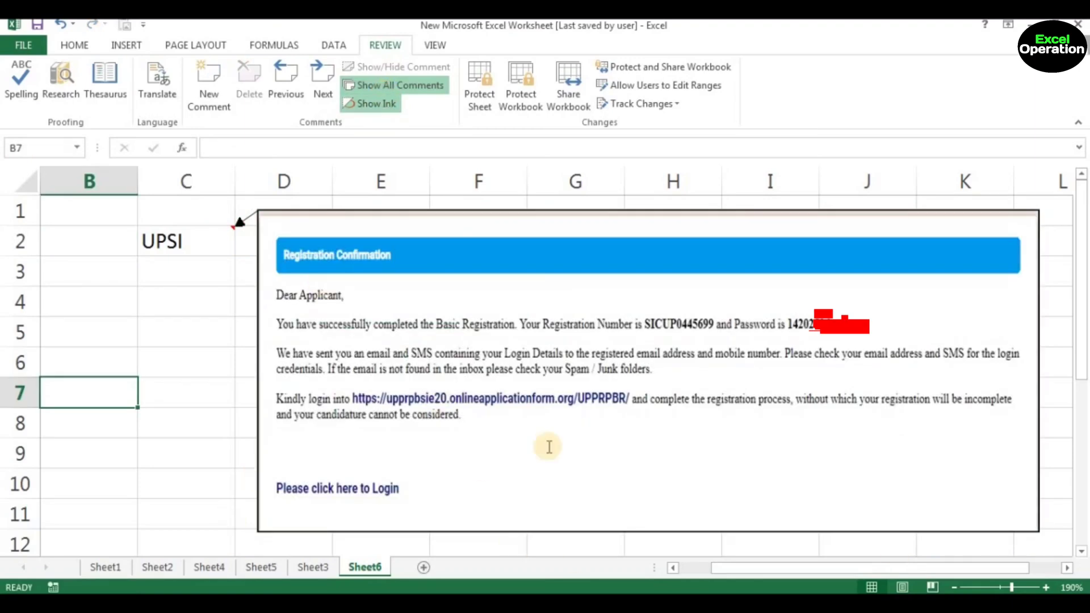
Hide all comments on the sheet and preview the picture comment of the UPSI cell C2
{"action": "left_click", "coordinate": [375, 87]}
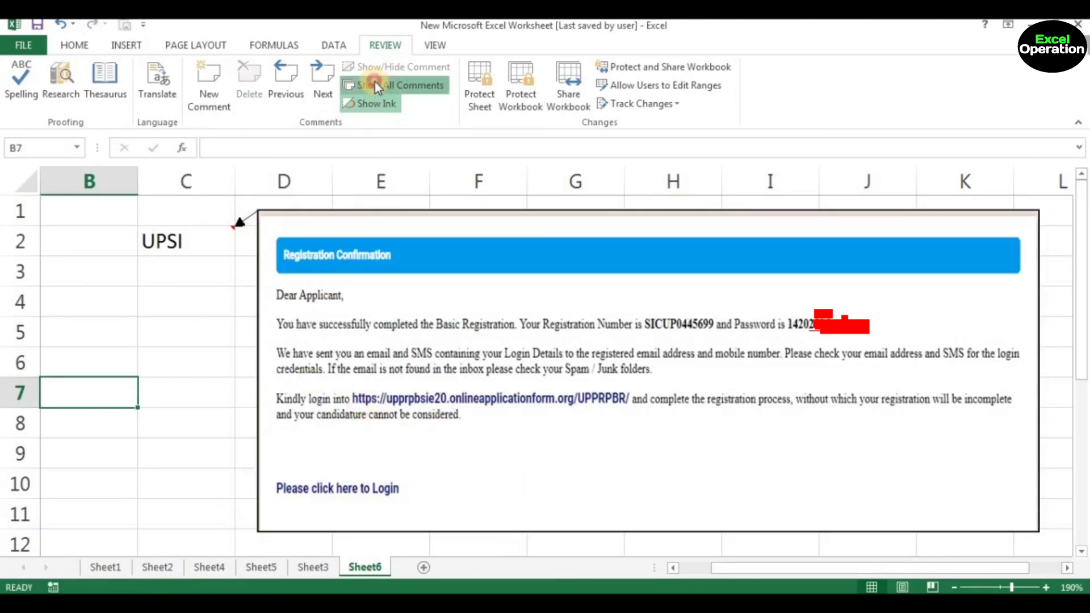
{"action": "left_click", "coordinate": [180, 295]}
{"action": "mouse_move", "coordinate": [197, 242]}
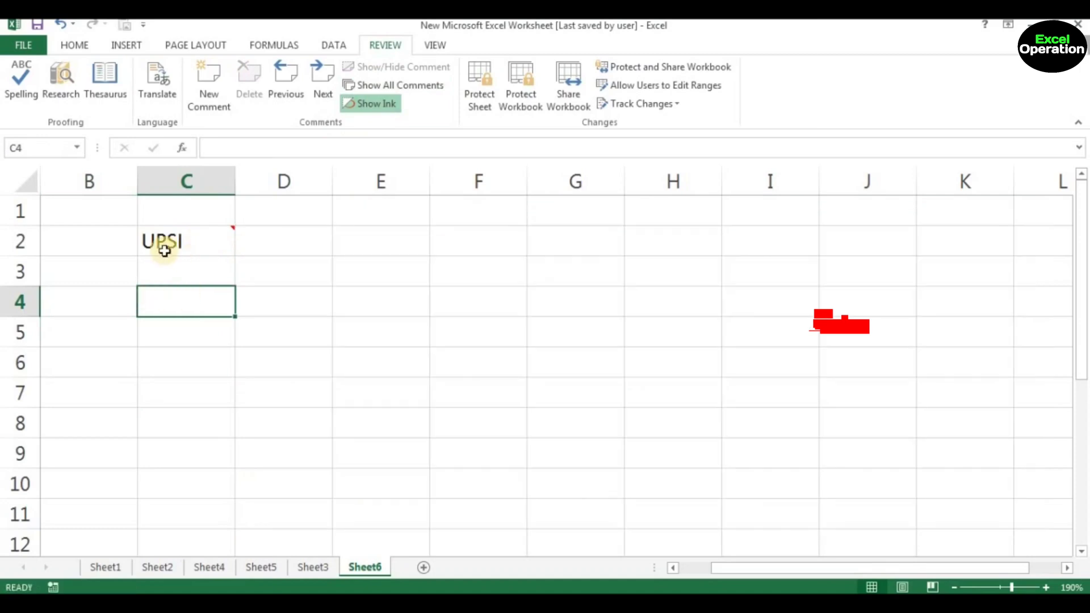